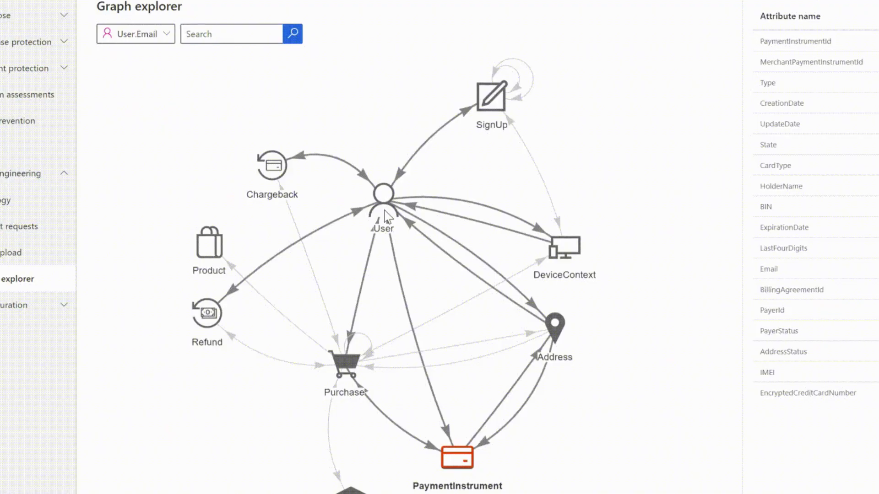
Step: Select the User node in Graph explorer to list its attributes in the Attribute name panel
click(389, 206)
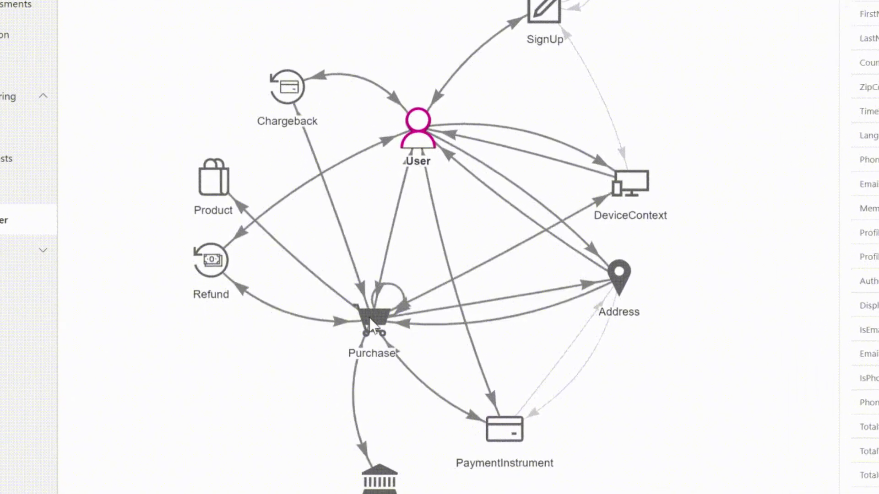